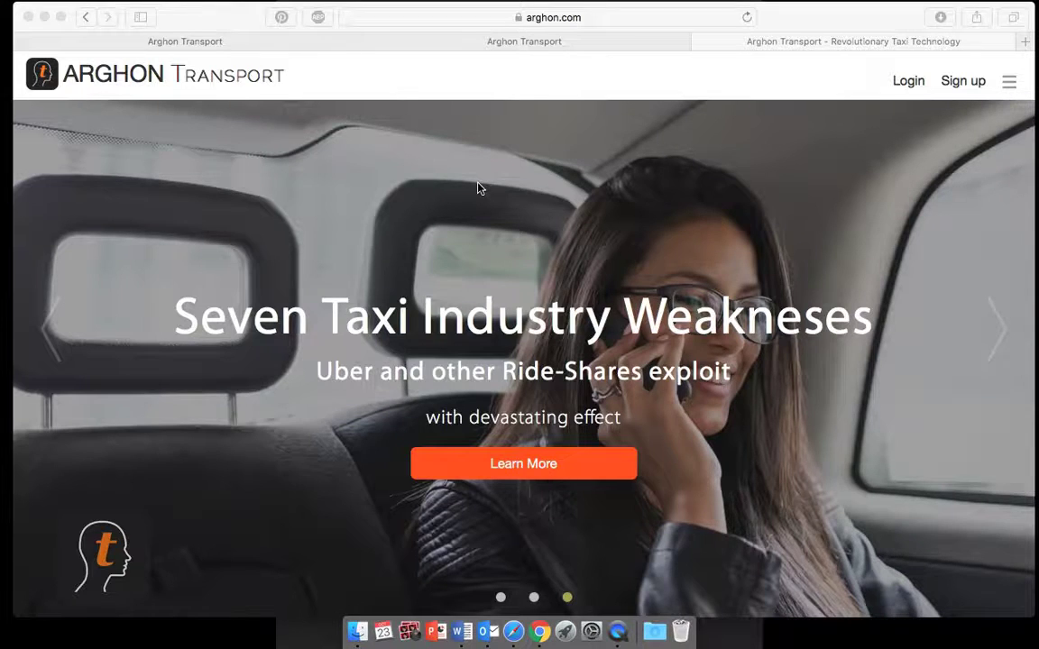
{"action": "left_click", "coordinate": [909, 81]}
{"action": "left_click", "coordinate": [909, 83]}
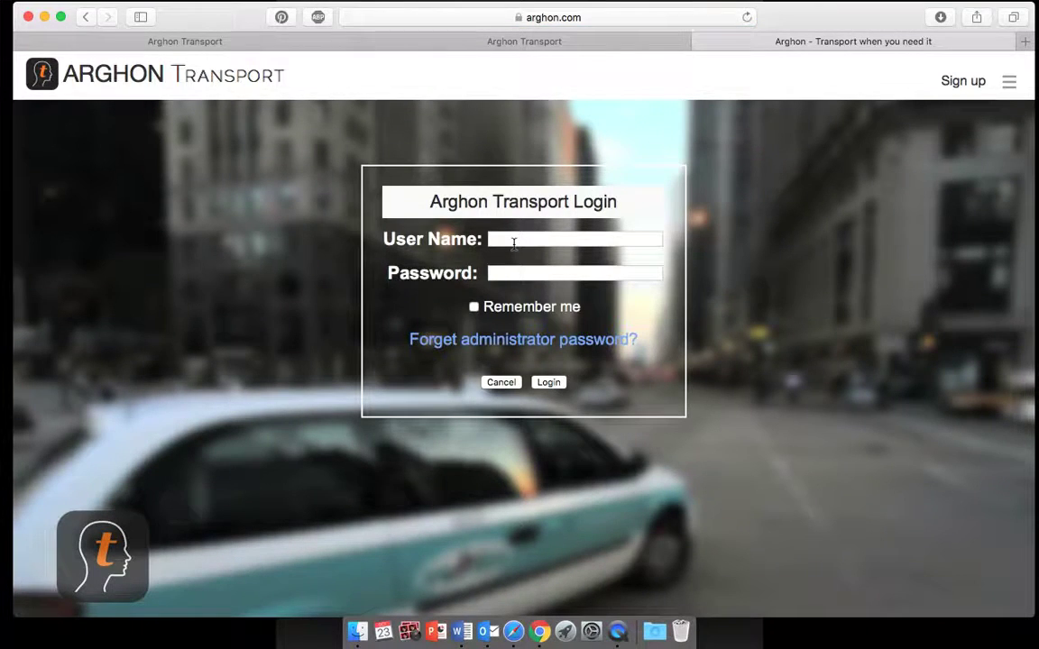
{"action": "left_click", "coordinate": [535, 236]}
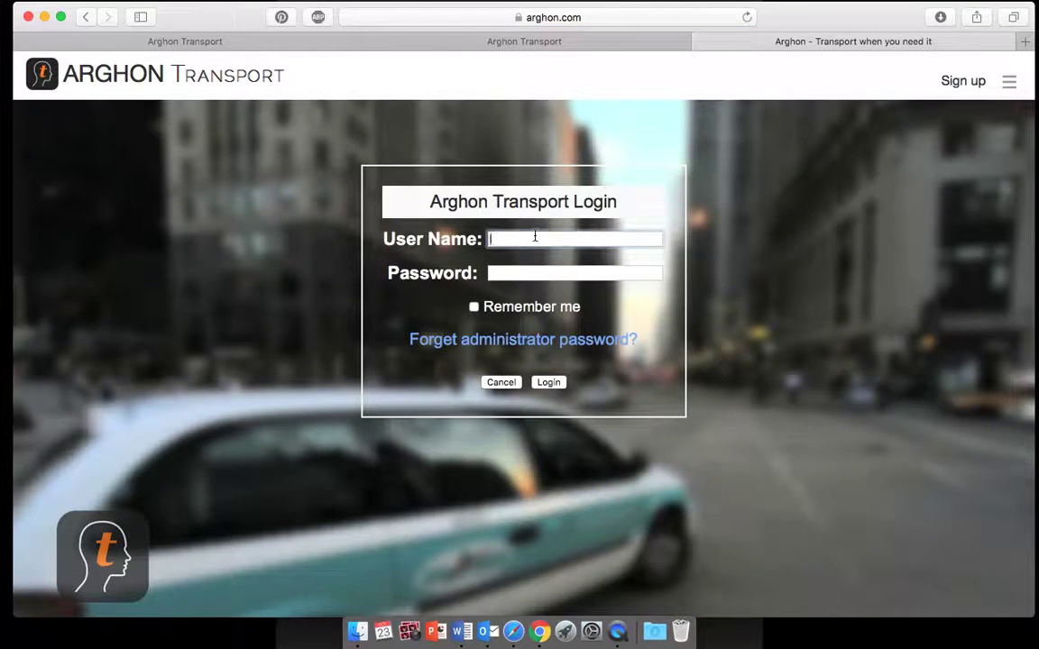
{"action": "type", "text": "youruse"}
{"action": "type", "text": "name@em"}
{"action": "type", "text": "ail.com"}
{"action": "left_click", "coordinate": [510, 276]}
{"action": "type", "text": "pas"}
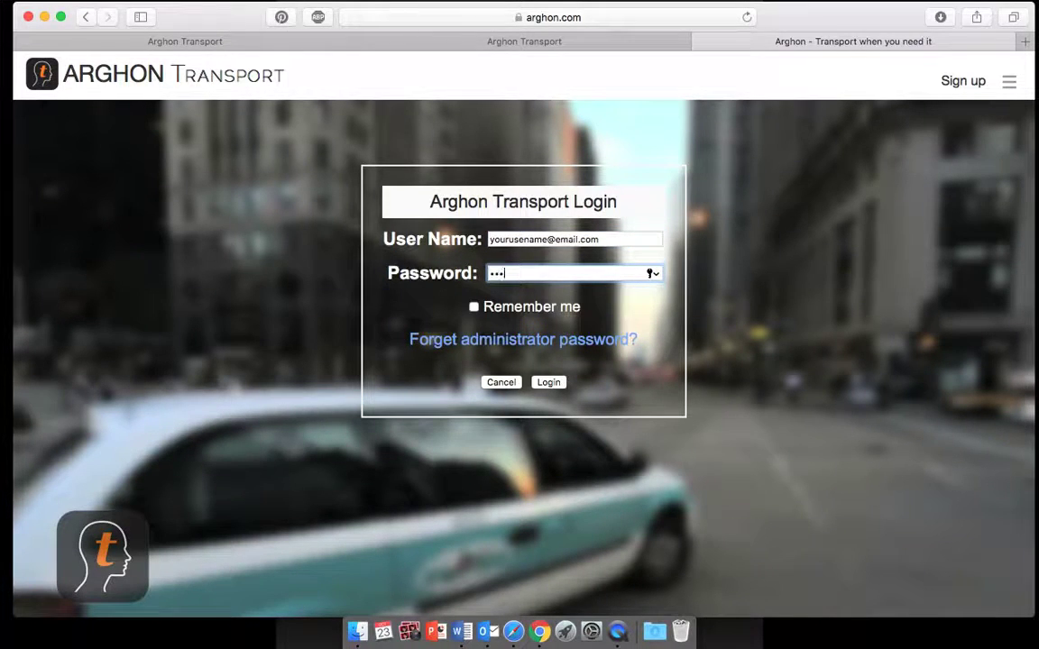
{"action": "type", "text": "swor"}
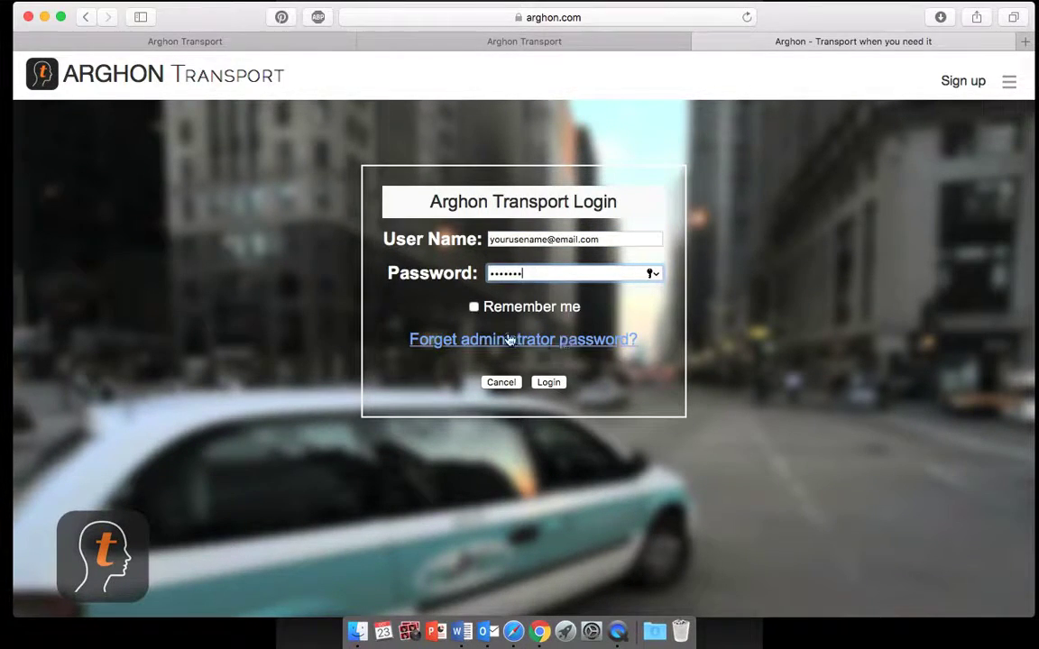
{"action": "type", "text": "d"}
{"action": "key", "text": "Return"}
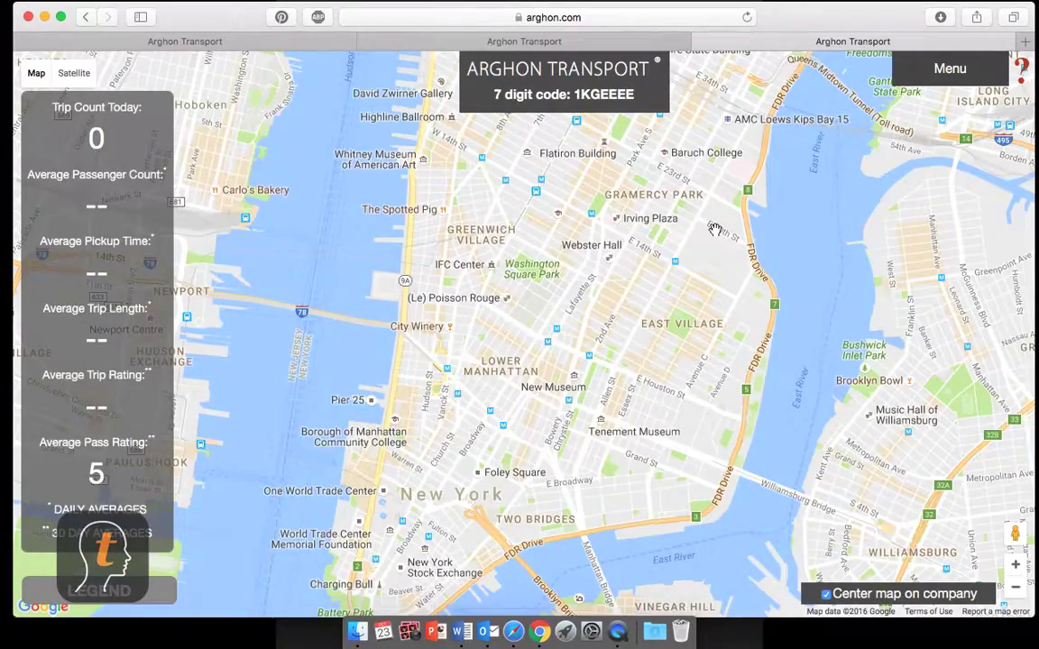
Step: Pan the map to Midtown, toggle the driver-status legend, and show the dispatcher menu
{"action": "left_click_drag", "start_coordinate": [714, 229], "coordinate": [644, 538]}
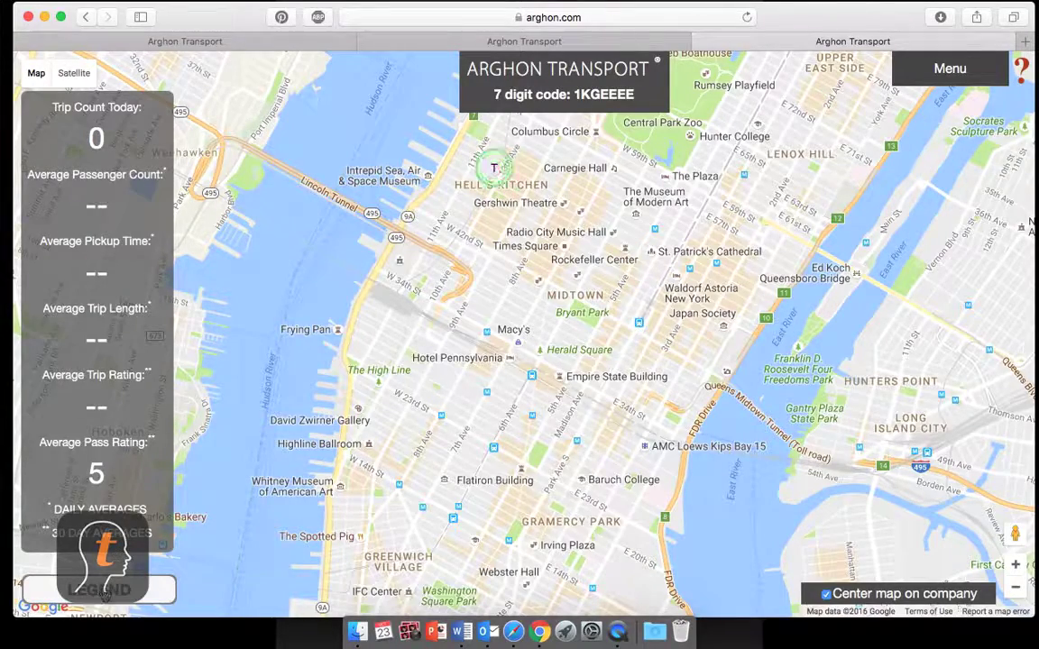
{"action": "left_click", "coordinate": [105, 590]}
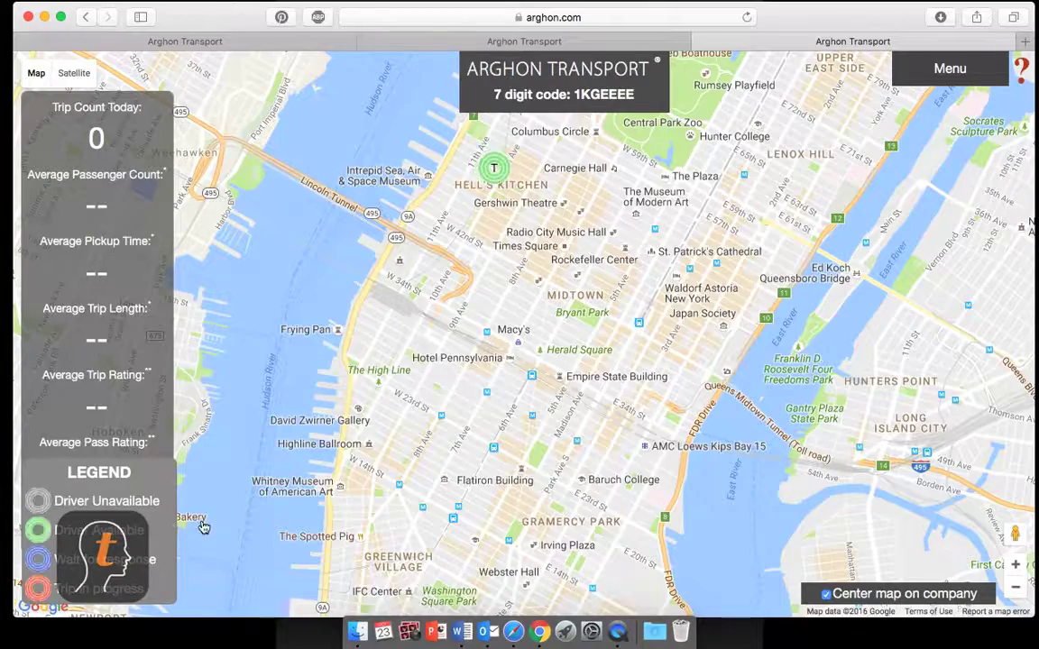
{"action": "left_click", "coordinate": [156, 472]}
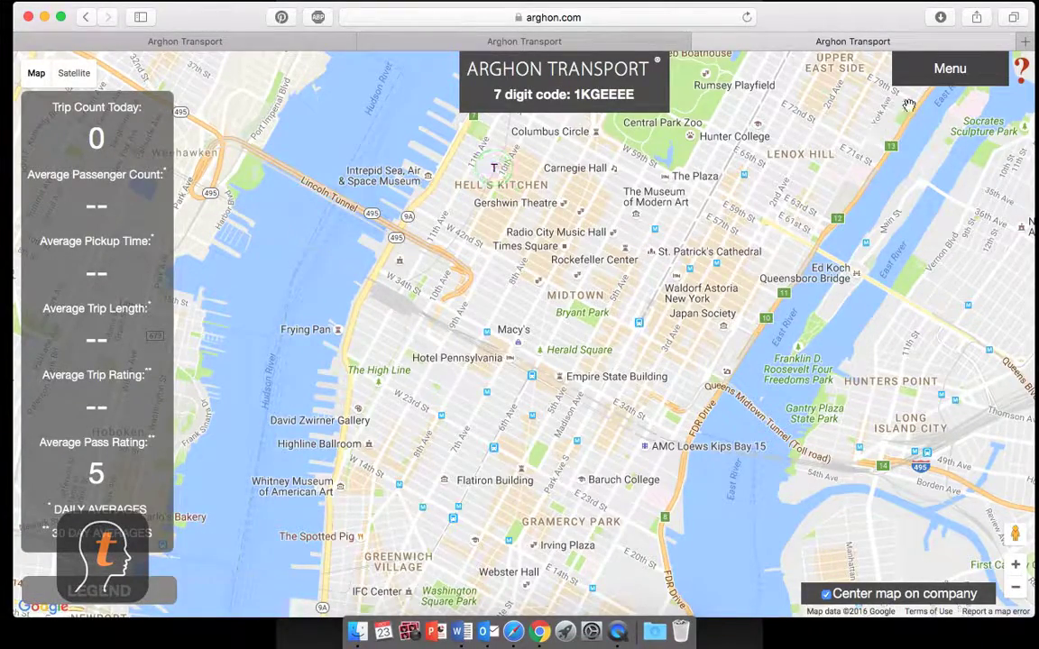
{"action": "left_click", "coordinate": [937, 83]}
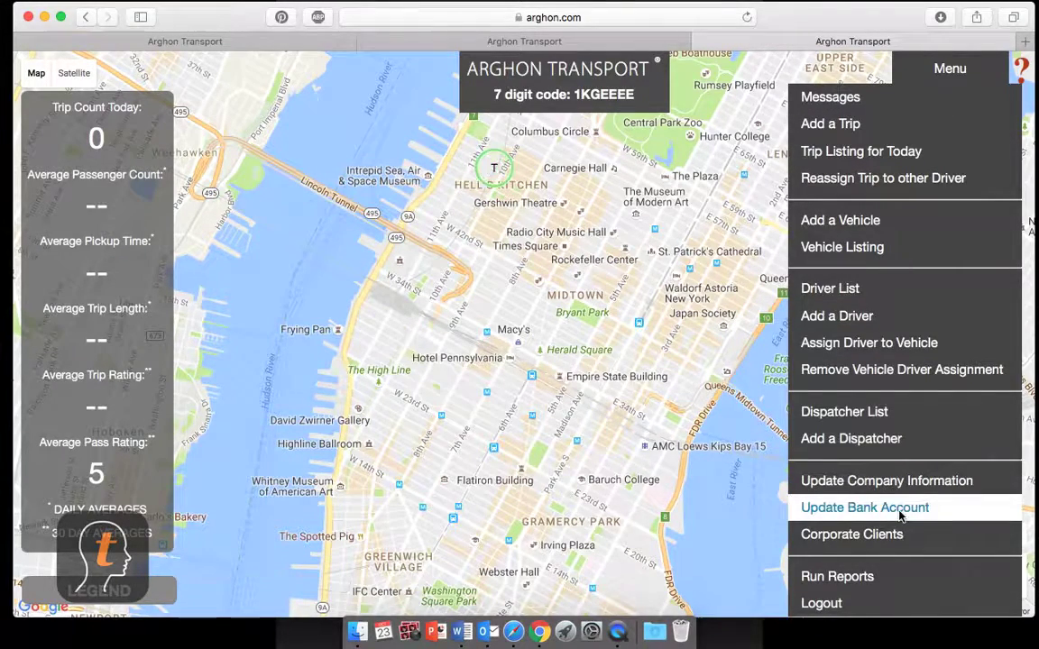
{"action": "left_click", "coordinate": [945, 512]}
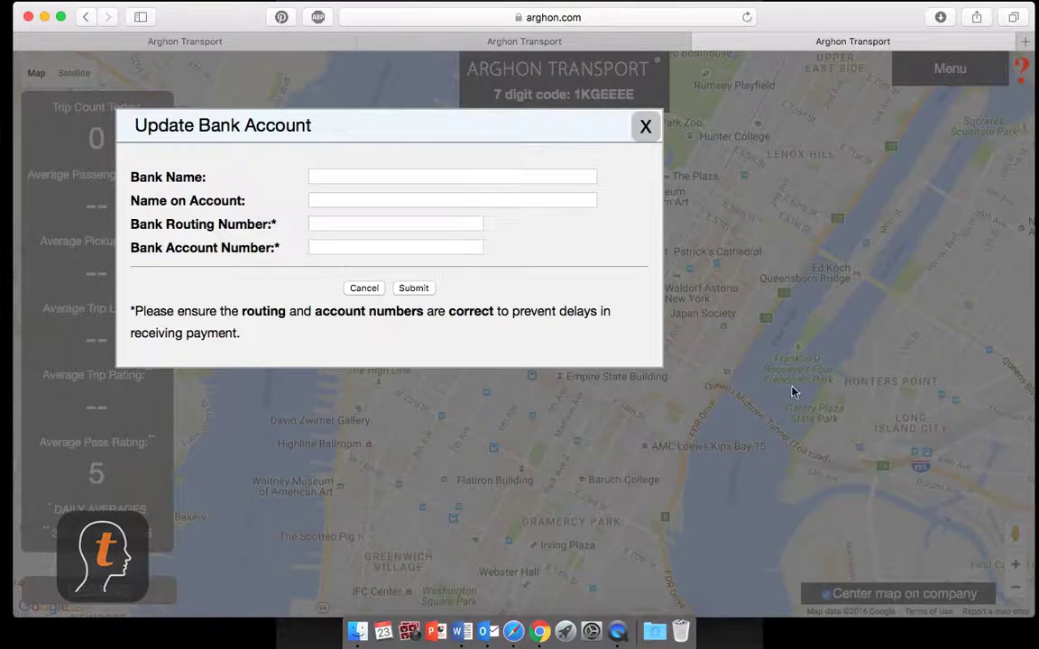
{"action": "left_click", "coordinate": [323, 178]}
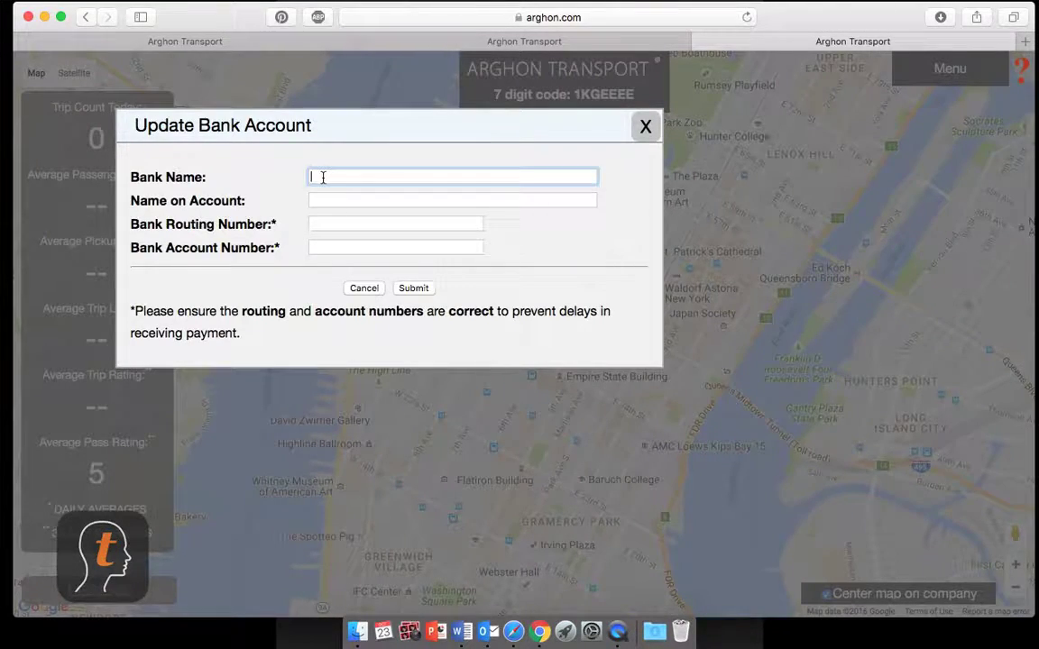
{"action": "type", "text": "City"}
{"action": "type", "text": " Bank"}
{"action": "left_click", "coordinate": [335, 200]}
{"action": "type", "text": "JOHN SMI"}
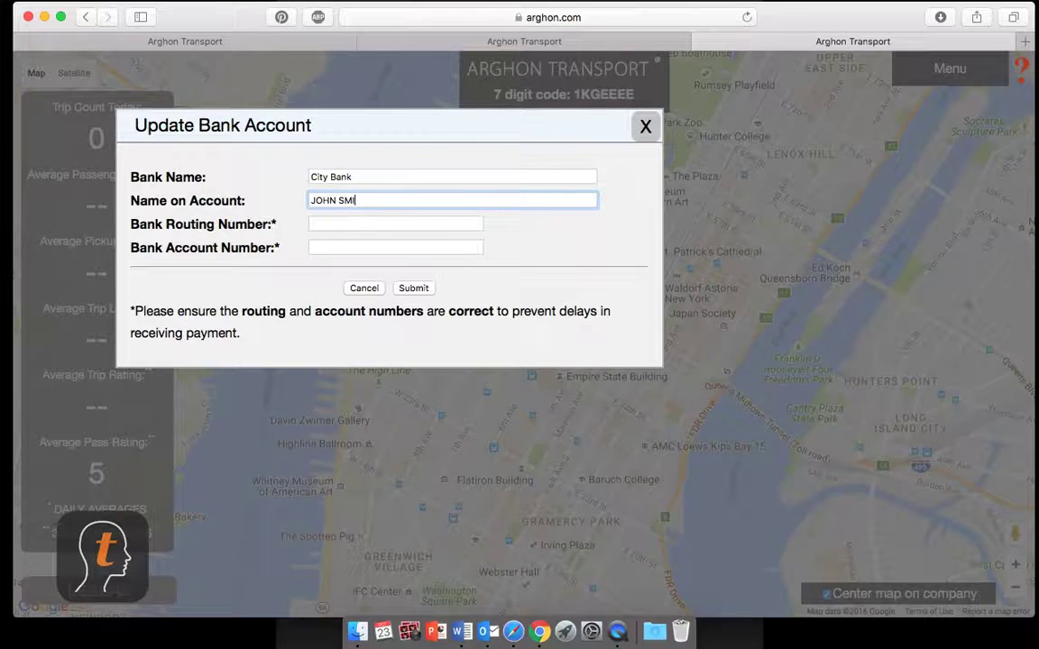
{"action": "type", "text": "TH"}
{"action": "left_click", "coordinate": [331, 223]}
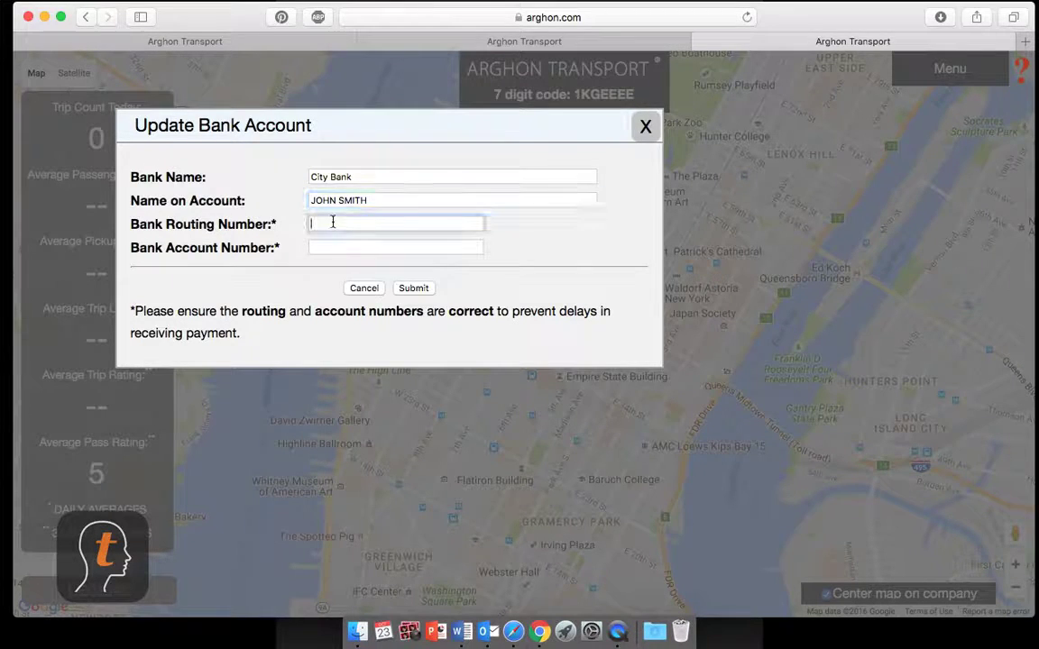
{"action": "left_click", "coordinate": [329, 245]}
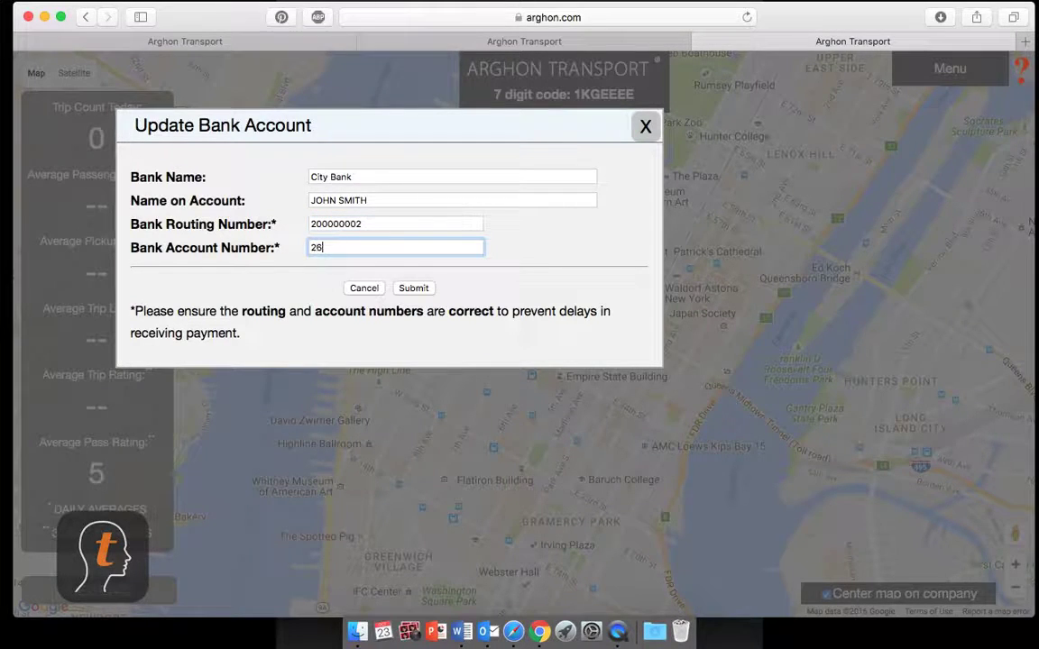
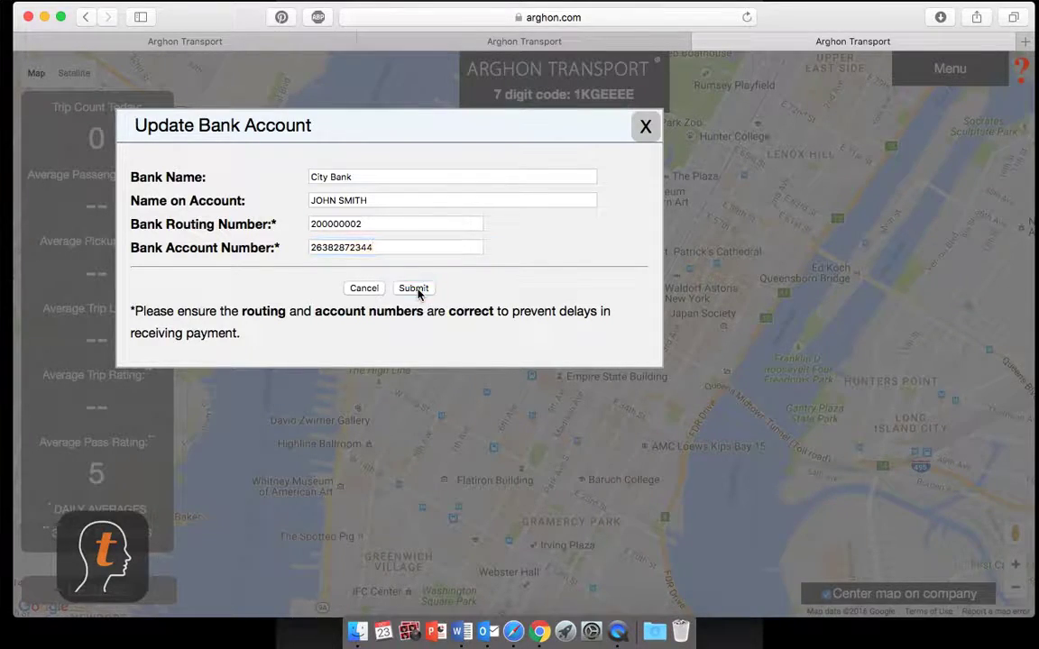
{"action": "left_click", "coordinate": [418, 290]}
{"action": "left_click", "coordinate": [947, 70]}
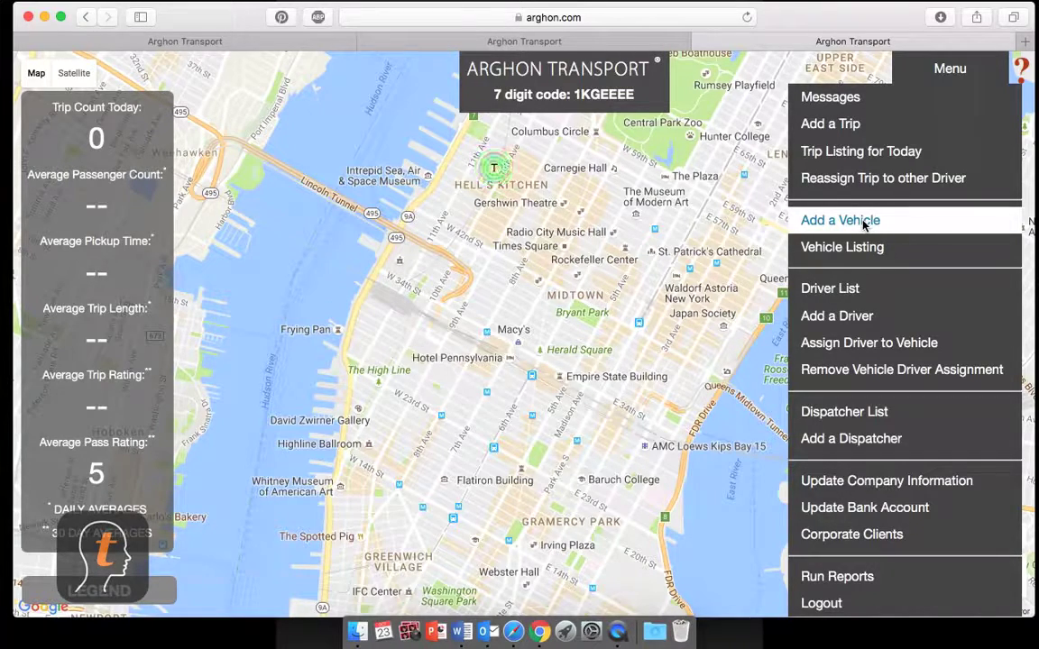
{"action": "left_click", "coordinate": [863, 224]}
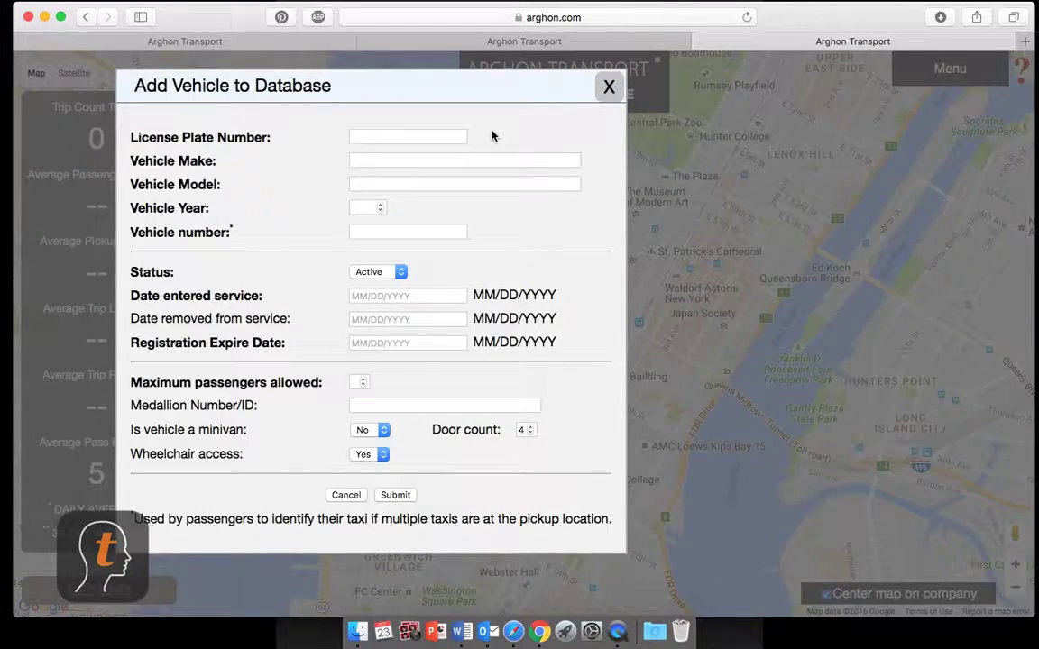
{"action": "left_click", "coordinate": [406, 135]}
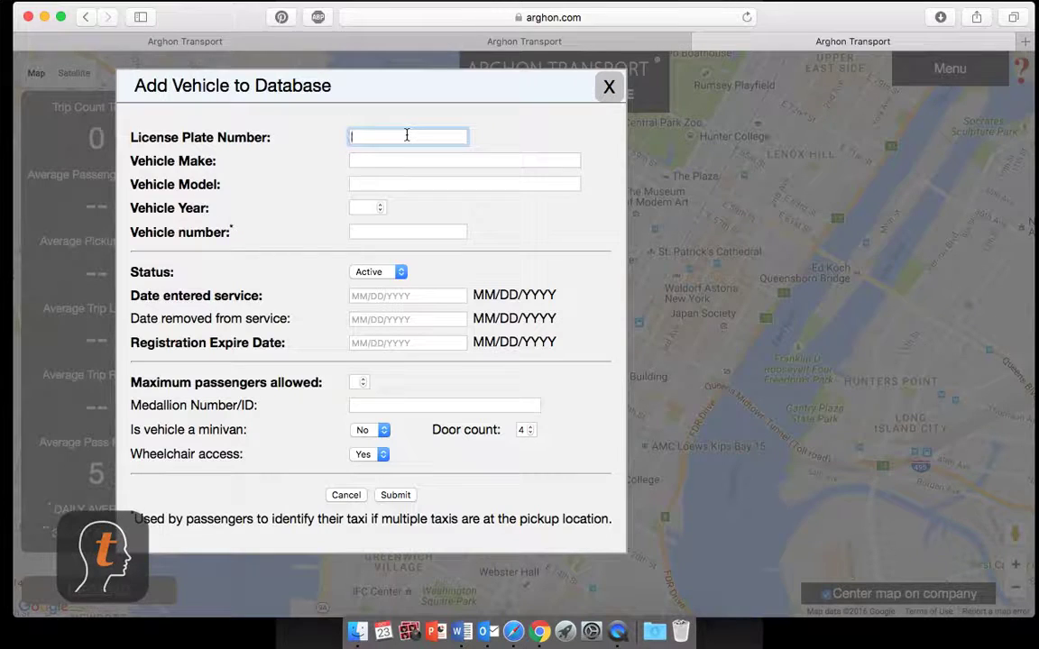
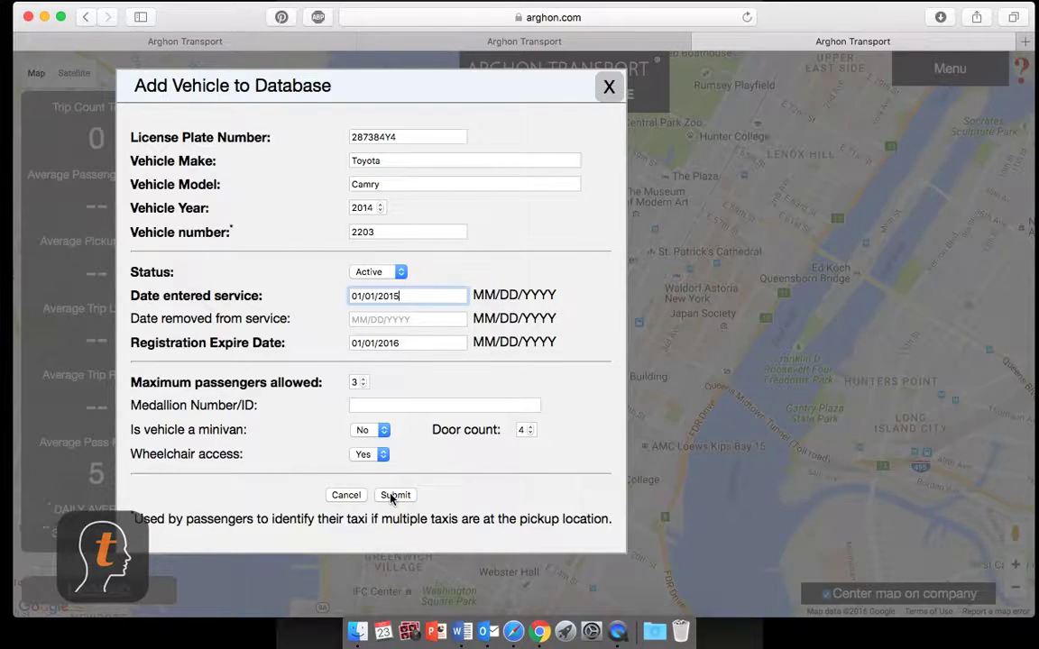
{"action": "left_click", "coordinate": [394, 495]}
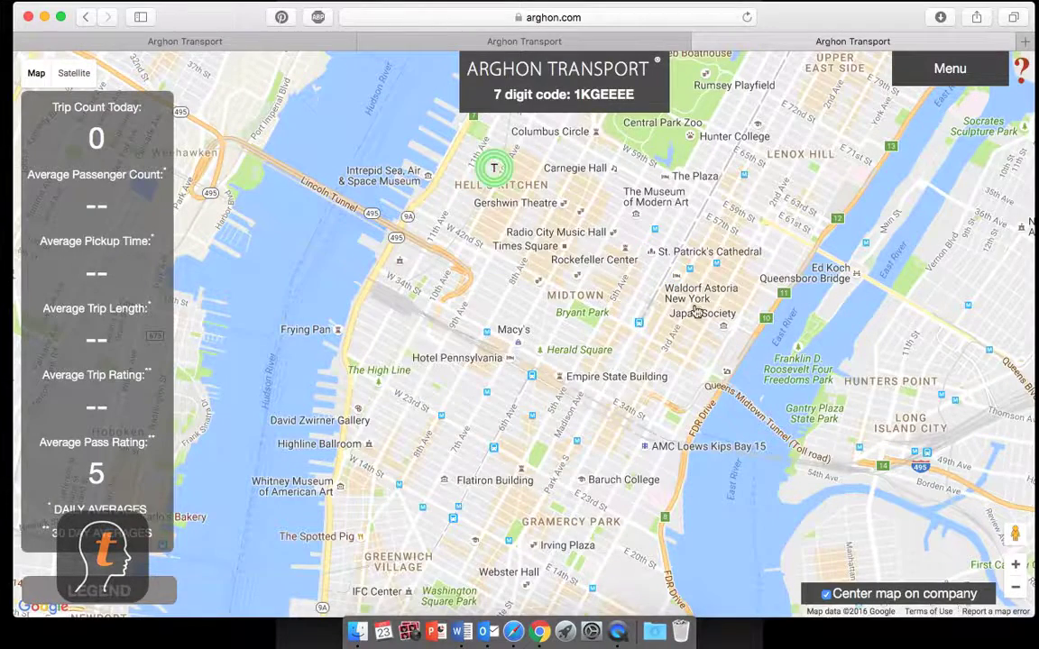
Step: Submit a new active driver record with driver code 123ETR6 and license details
{"action": "left_click", "coordinate": [939, 83]}
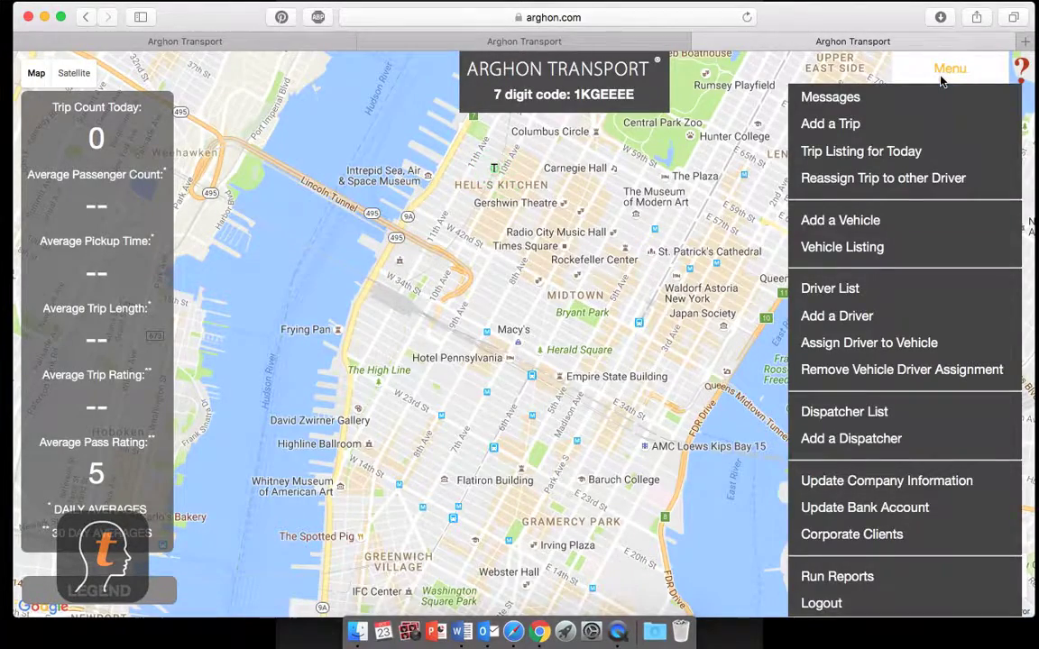
{"action": "left_click", "coordinate": [864, 322]}
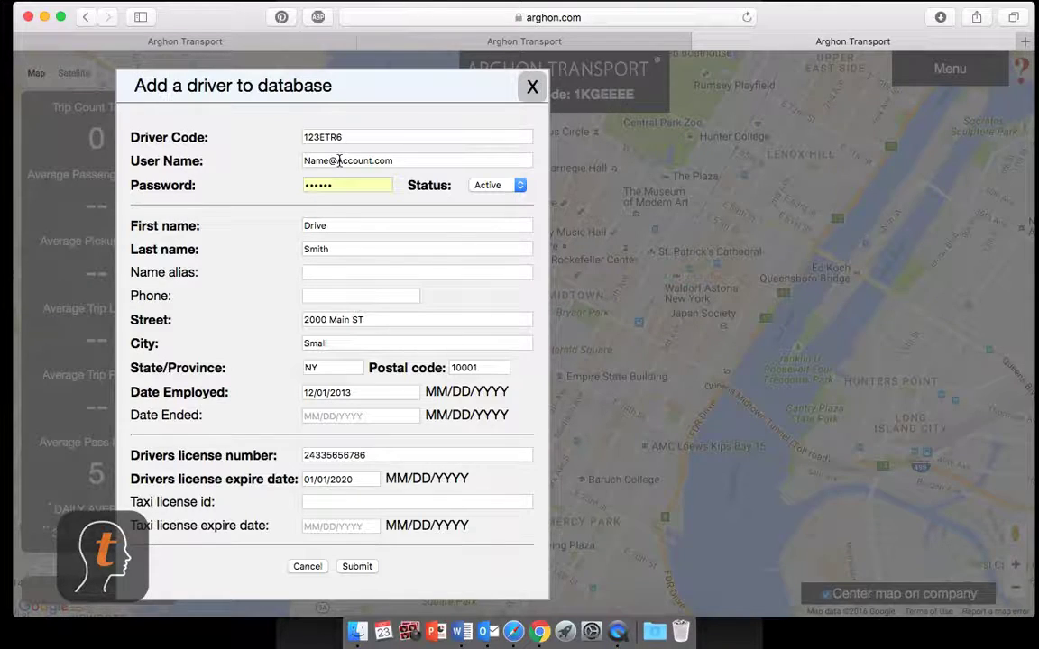
{"action": "left_click", "coordinate": [354, 567]}
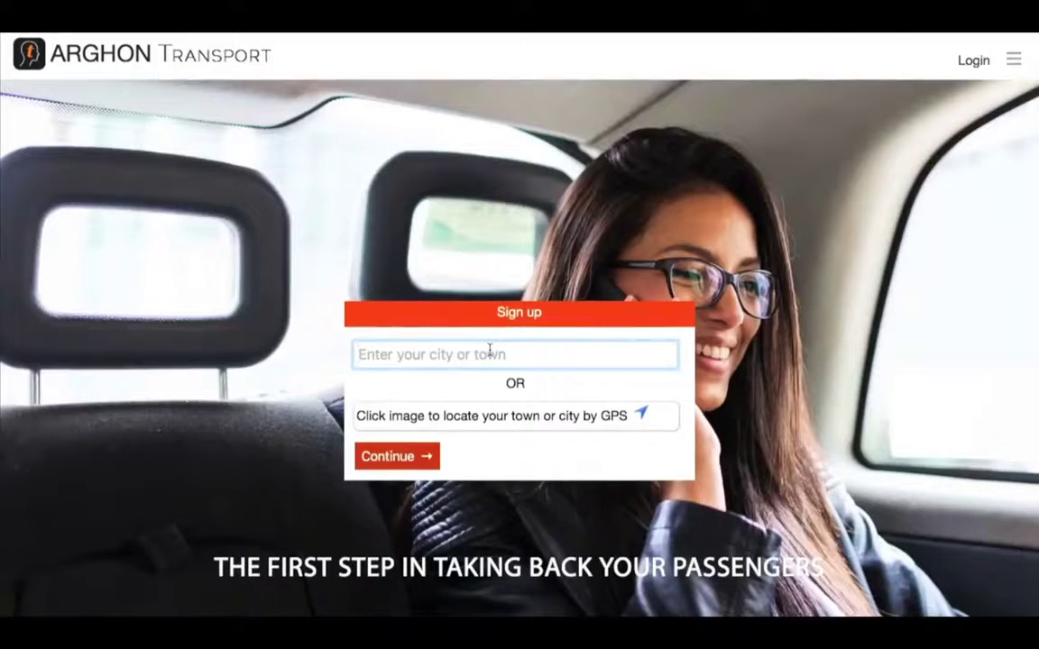
Step: Choose San Francisco, CA as the new company's city
{"action": "type", "text": "Sa"}
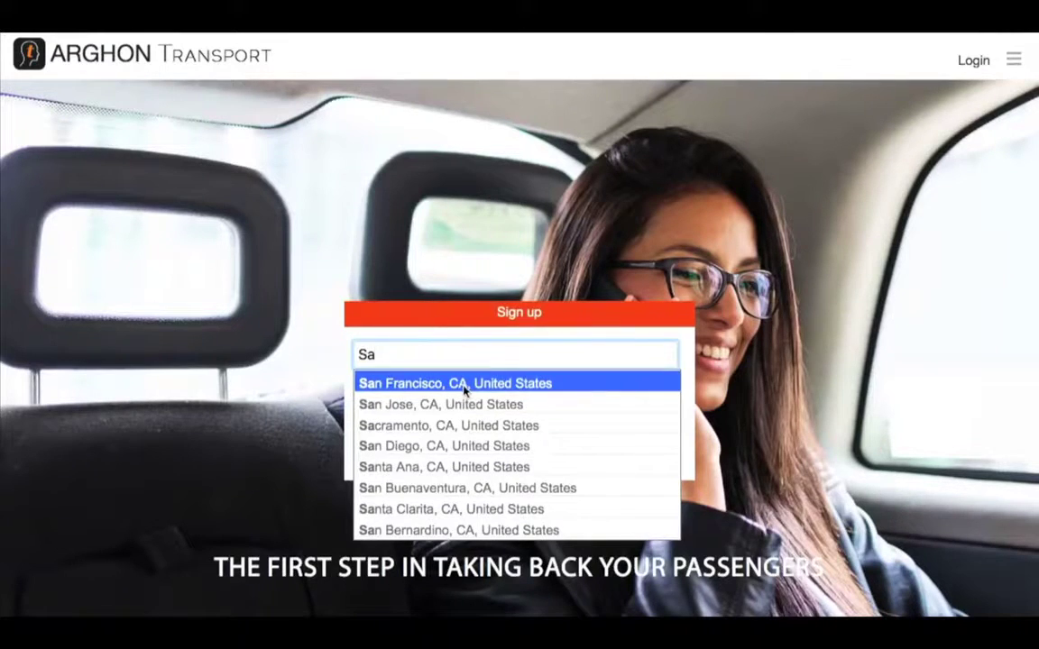
{"action": "left_click", "coordinate": [463, 384]}
{"action": "left_click", "coordinate": [426, 460]}
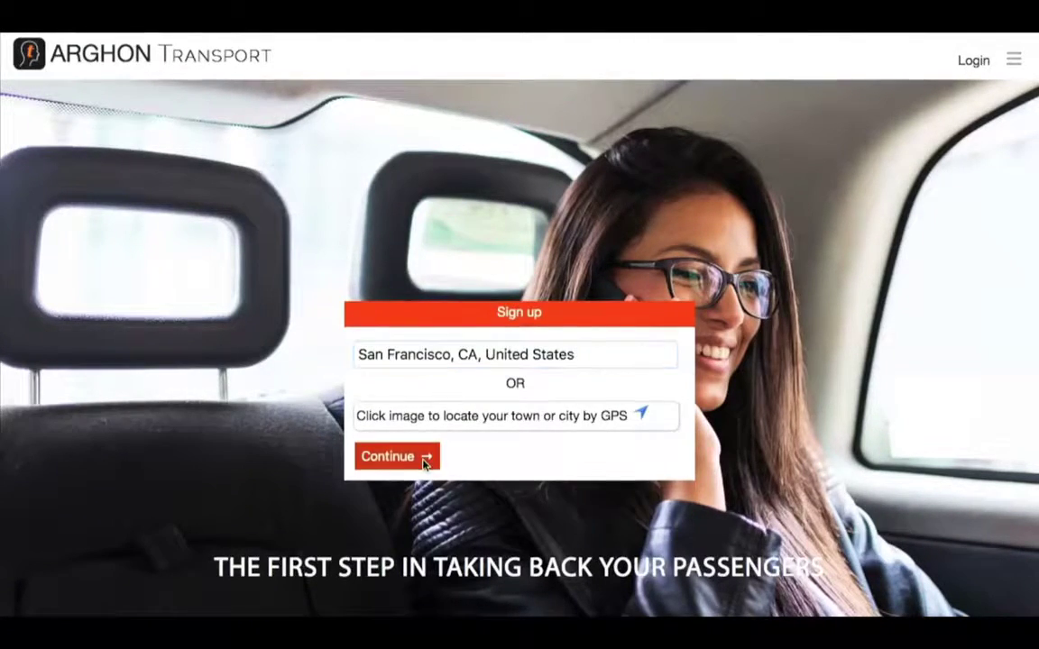
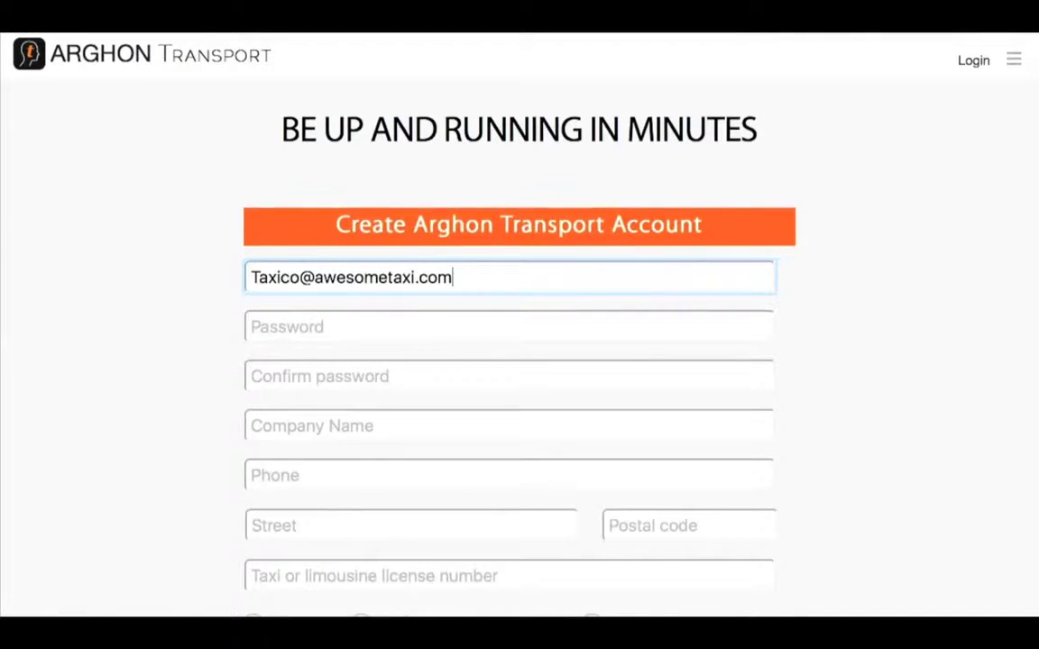
{"action": "key", "text": "Tab"}
{"action": "type", "text": "•••••••"}
{"action": "key", "text": "Tab"}
{"action": "type", "text": "•••"}
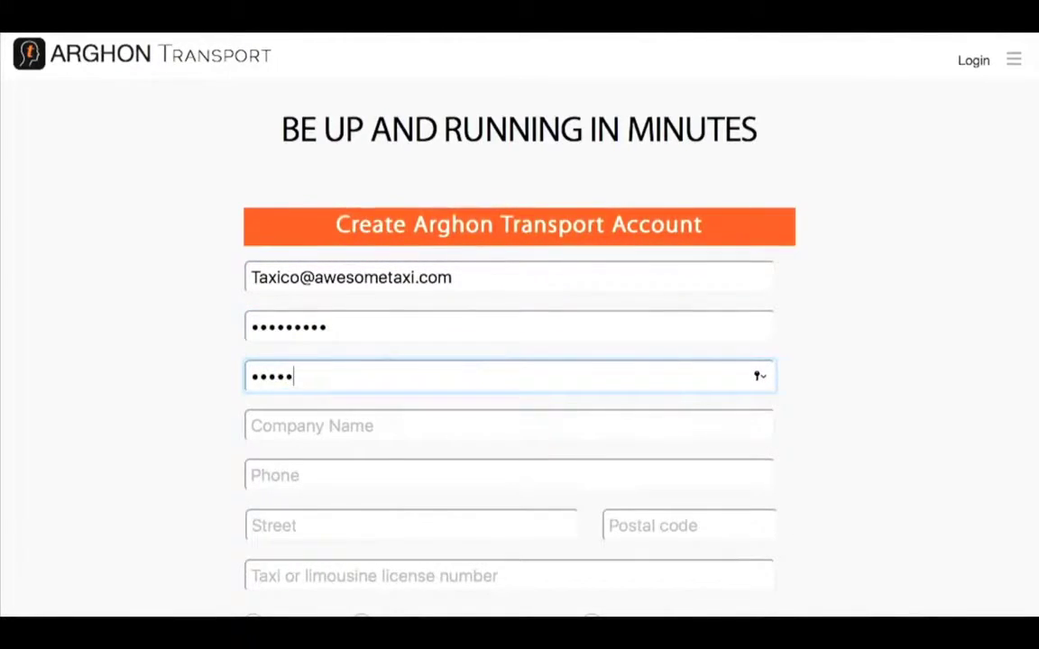
{"action": "left_click", "coordinate": [253, 376]}
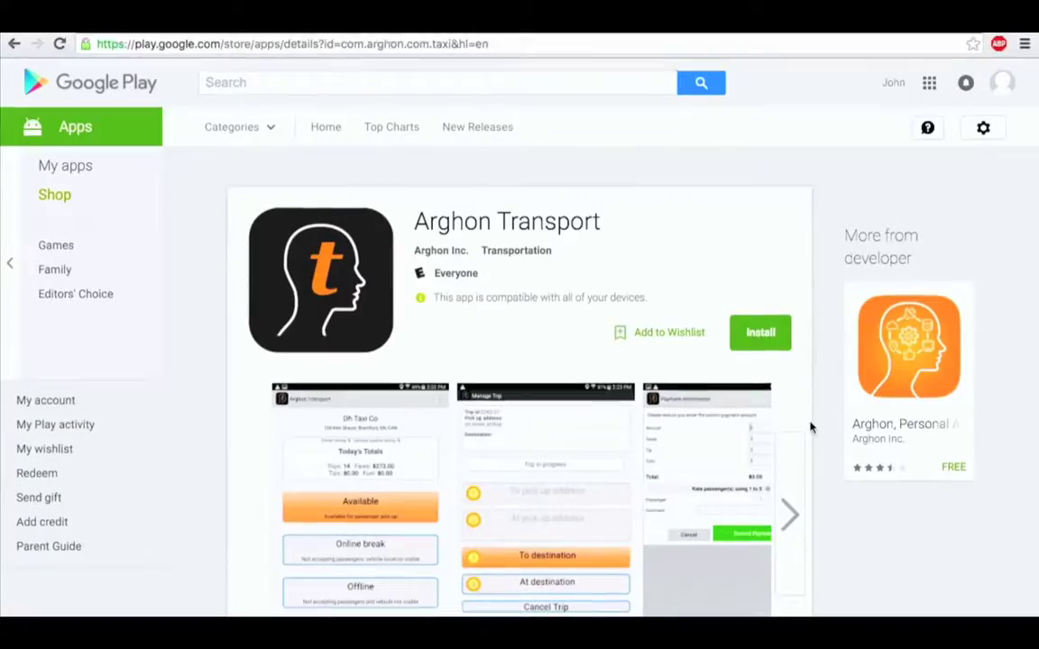